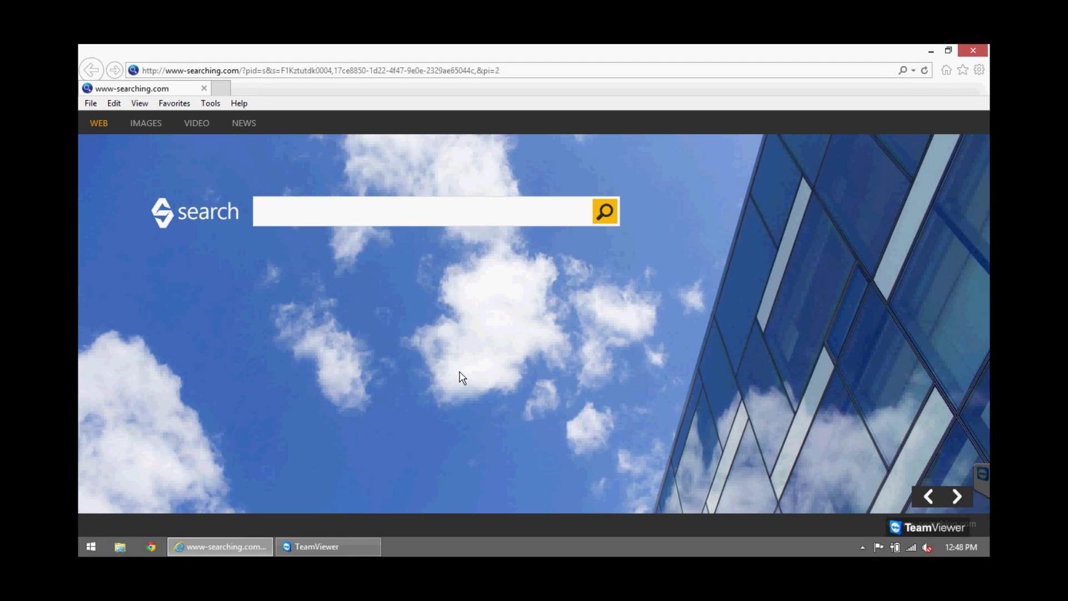
Step: Close the www-searching.com page, then relaunch IE from the desktop shortcut, which loads MSN
click(369, 208)
click(971, 53)
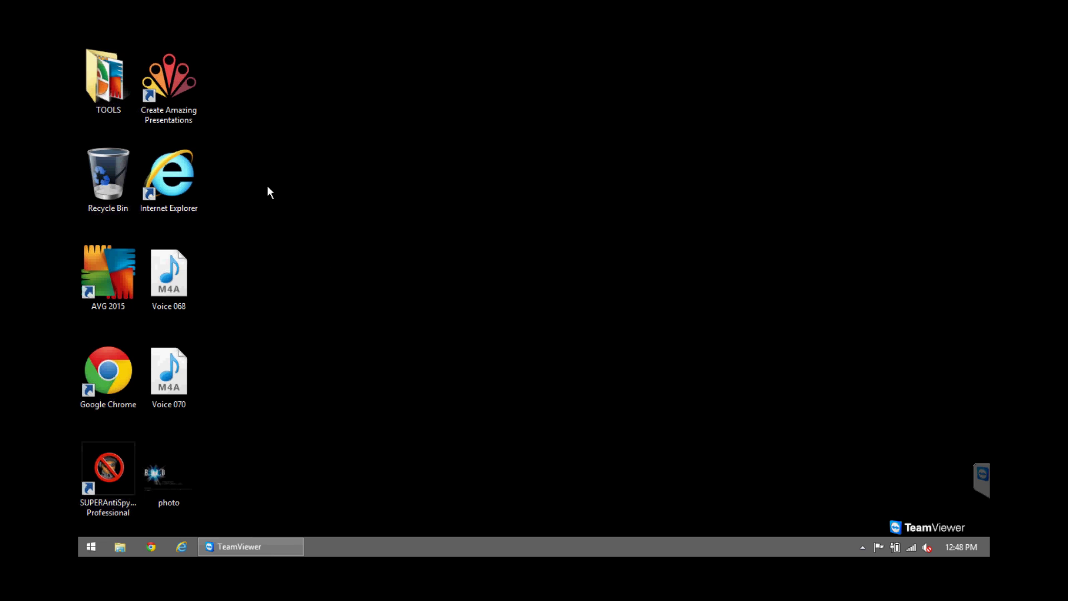
double_click(170, 177)
Step: Launch IE from the pinned taskbar shortcut, which opens www-searching.com, then close it
click(182, 548)
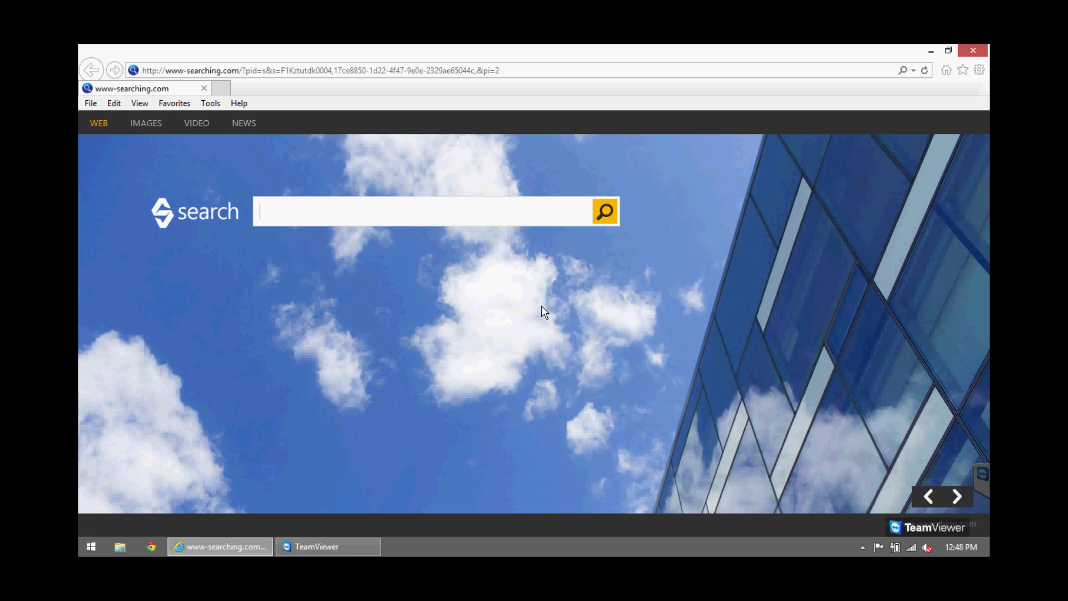
click(971, 51)
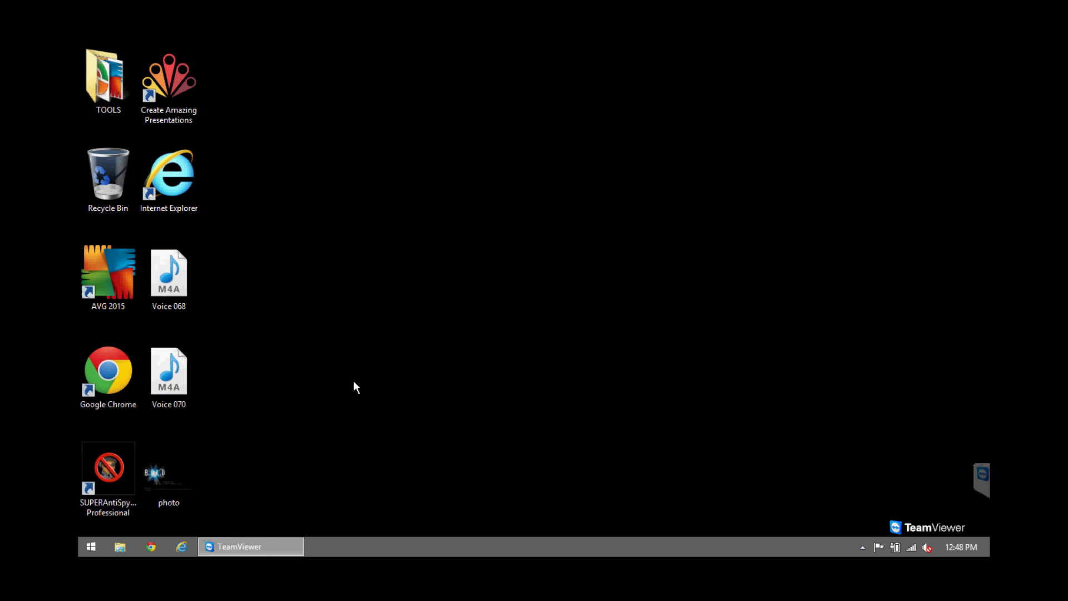
right_click(182, 547)
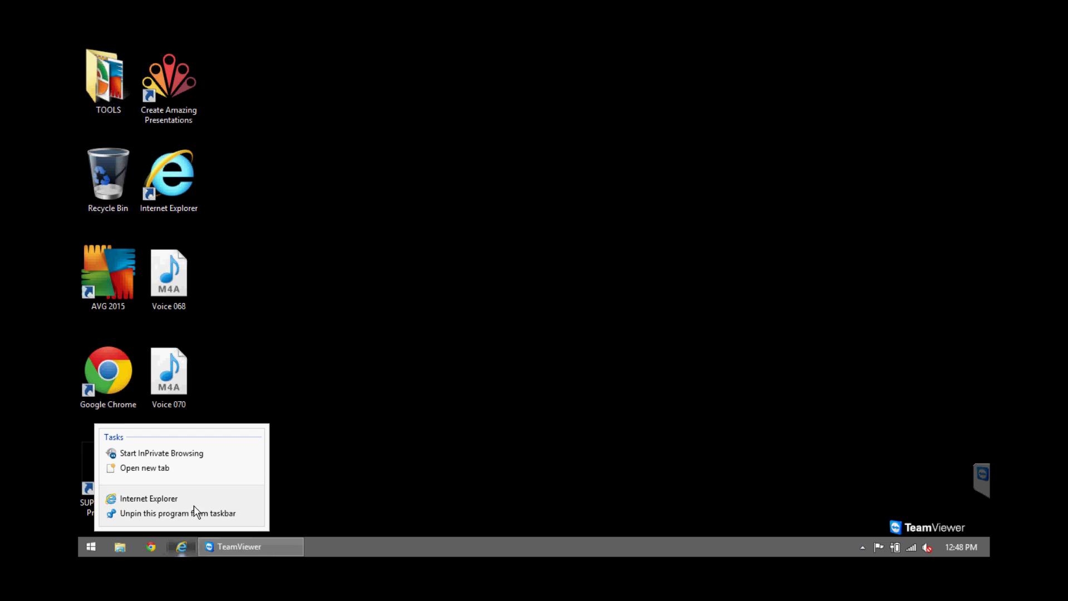
Step: Unpin IE, re-pin it from the MSN window, then relaunch it from the new pinned icon
click(162, 515)
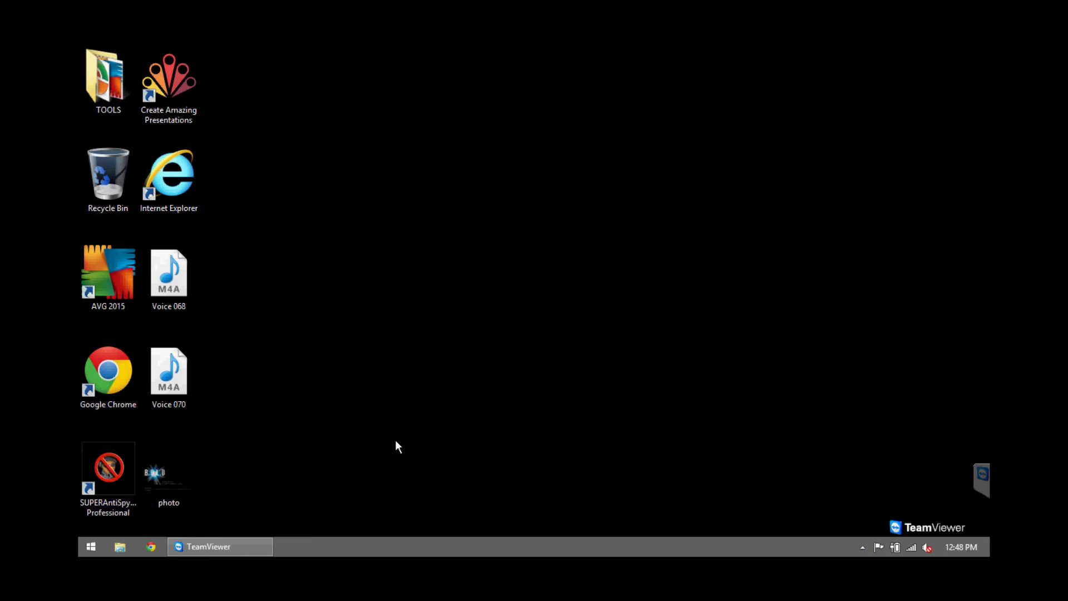
double_click(180, 181)
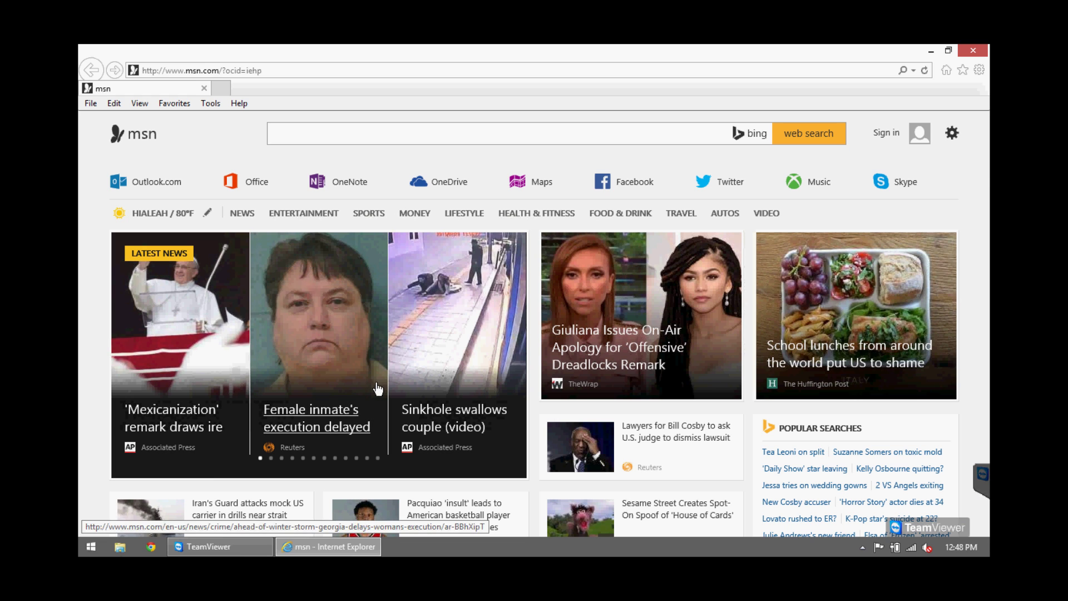
right_click(311, 550)
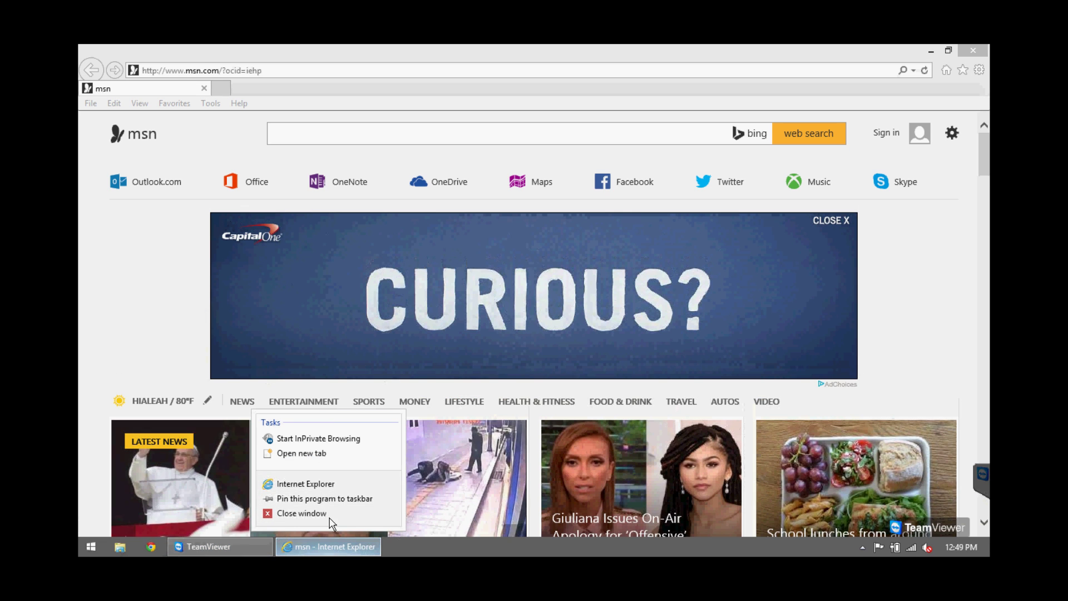
click(321, 499)
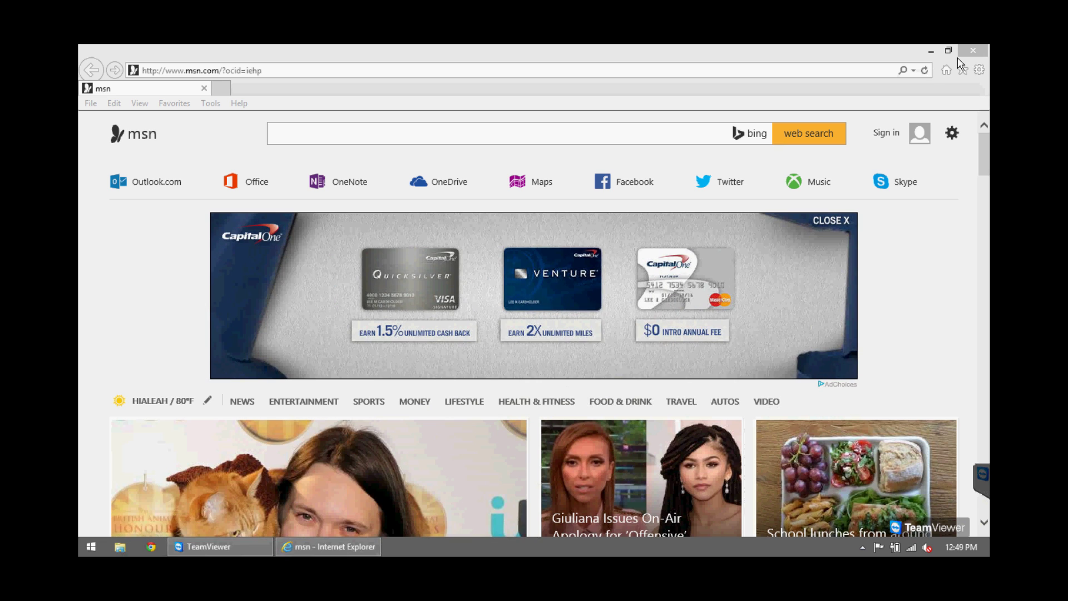
click(980, 51)
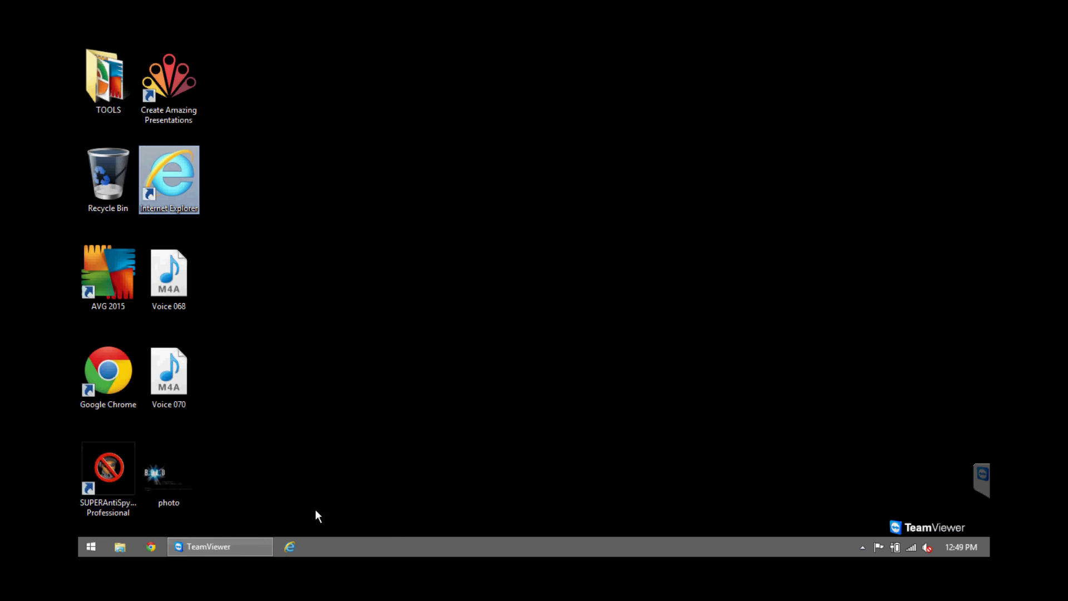
click(290, 548)
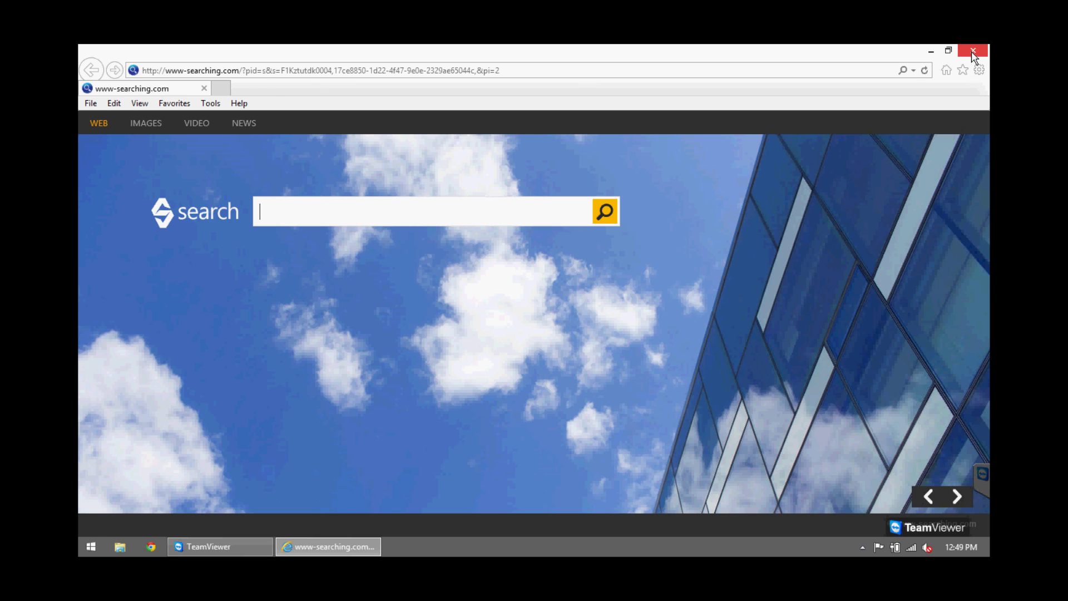
Step: Check the Internet Options home page is a go.microsoft.com link, cancel, and close IE
click(980, 70)
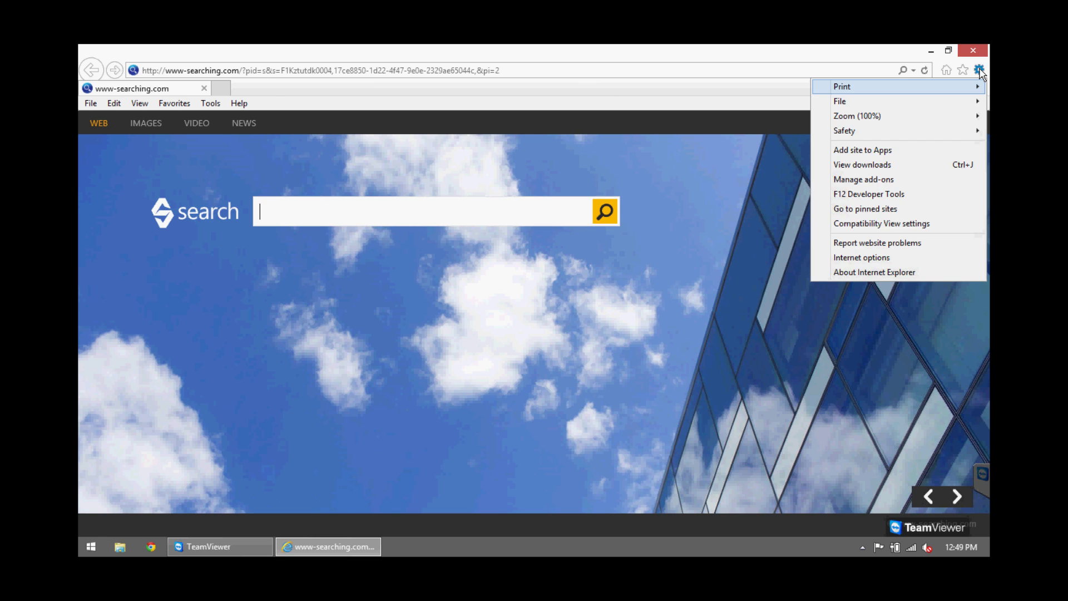
click(876, 258)
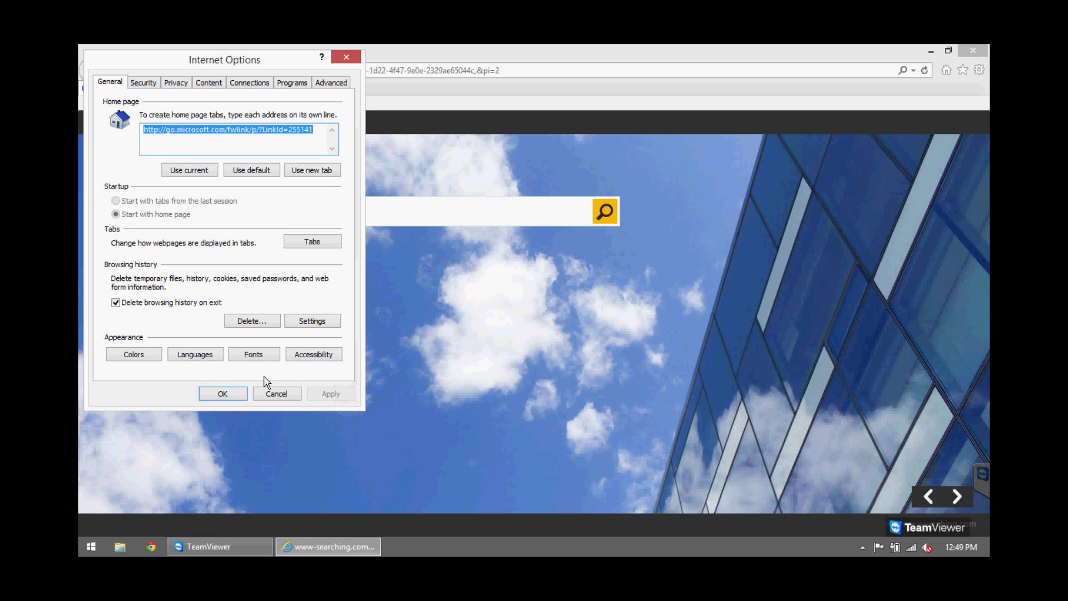
click(277, 394)
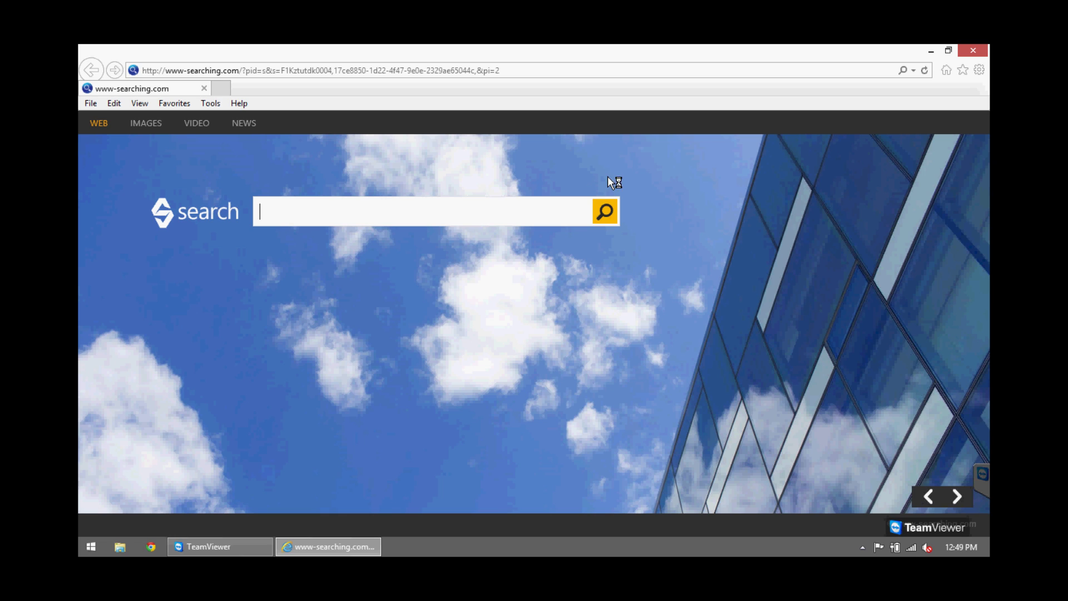
click(971, 52)
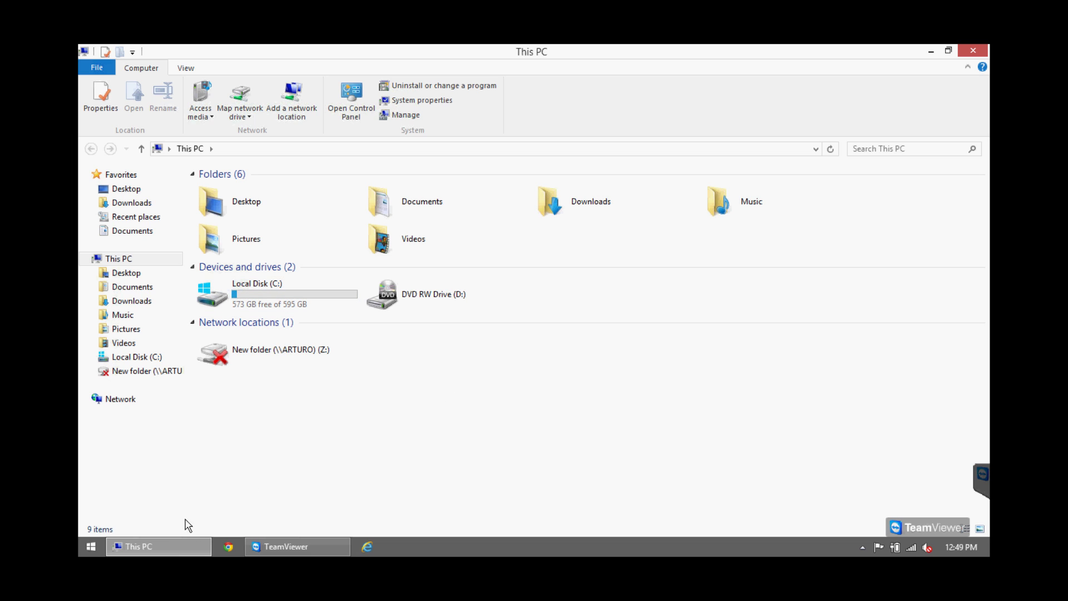
Step: Browse C:\Users\profile\AppData\Roaming\Microsoft\Internet Explorer\Quick Launch to the Launch Internet Explorer Browser shortcut
double_click(243, 294)
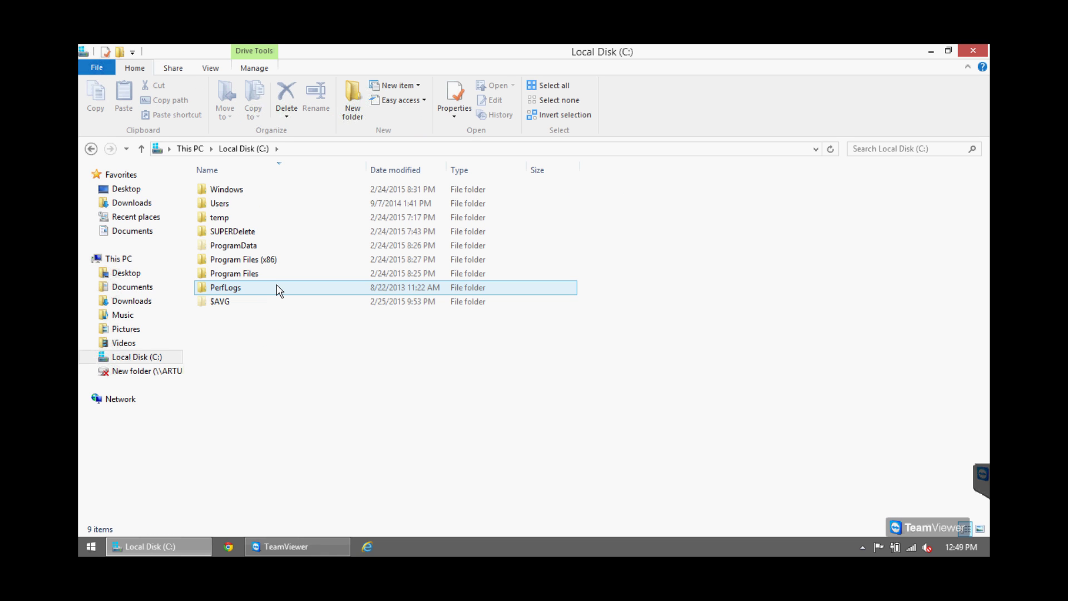
double_click(219, 204)
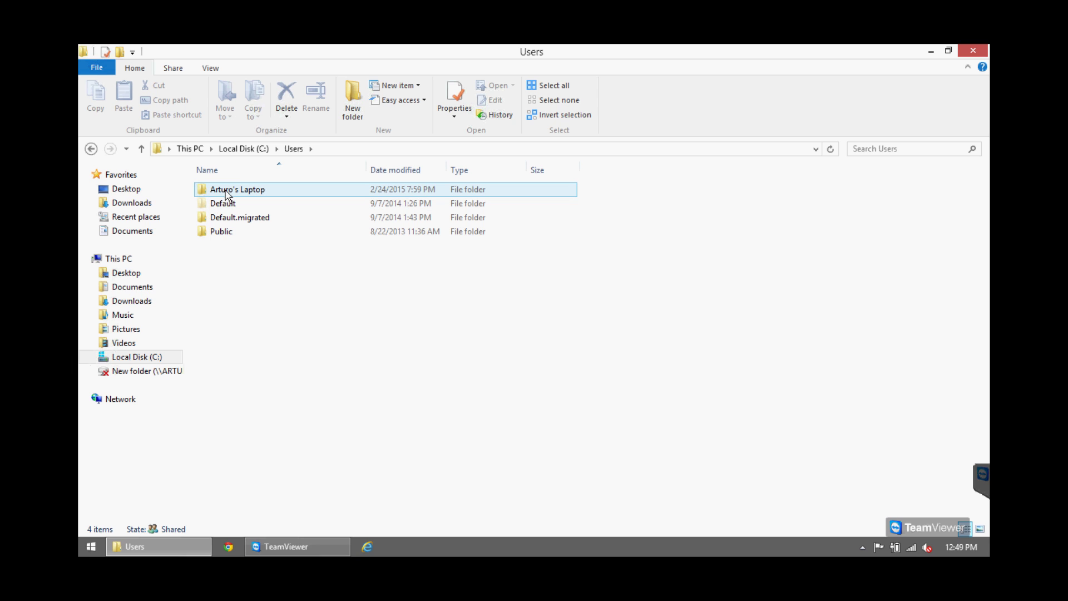
double_click(226, 194)
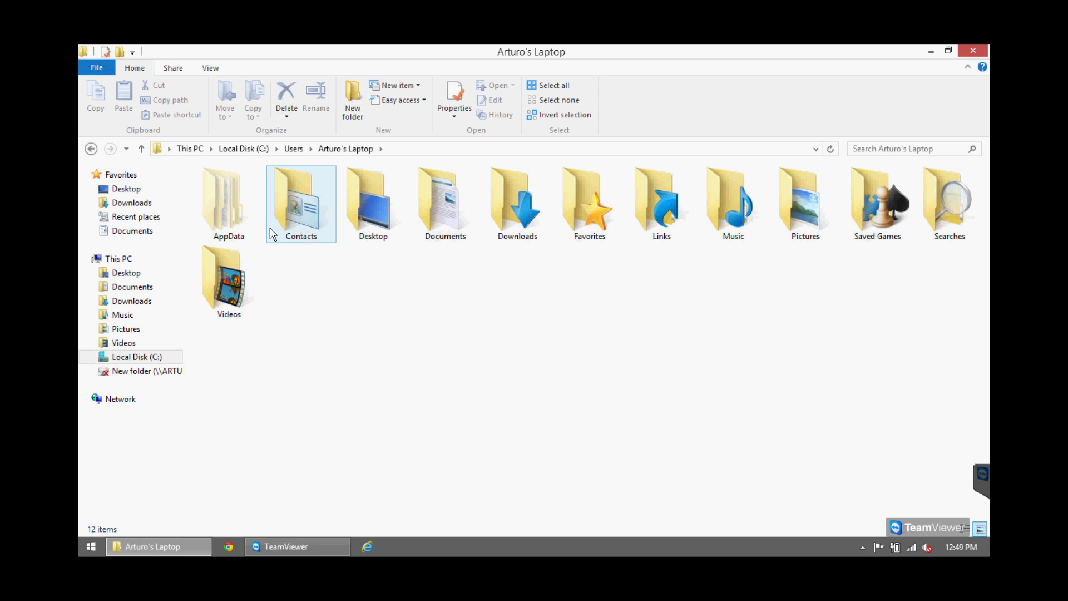
double_click(233, 210)
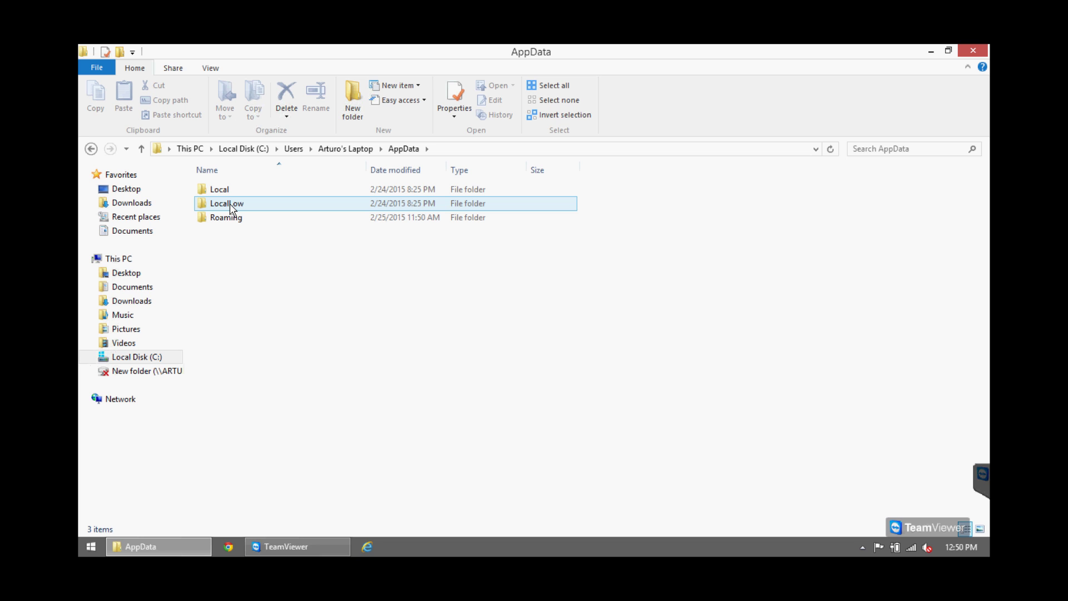
double_click(229, 218)
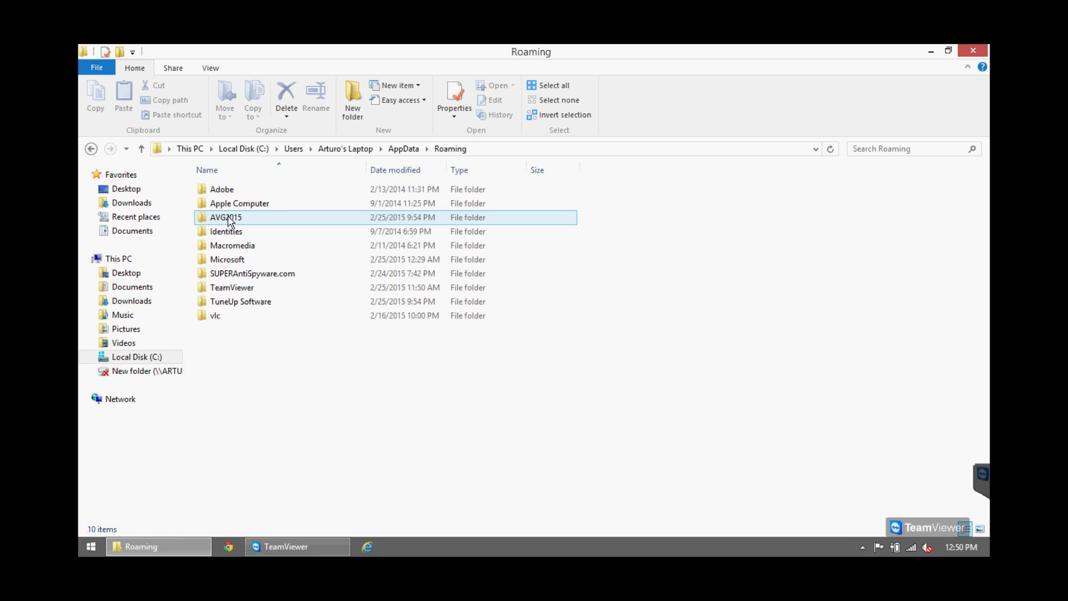
double_click(236, 260)
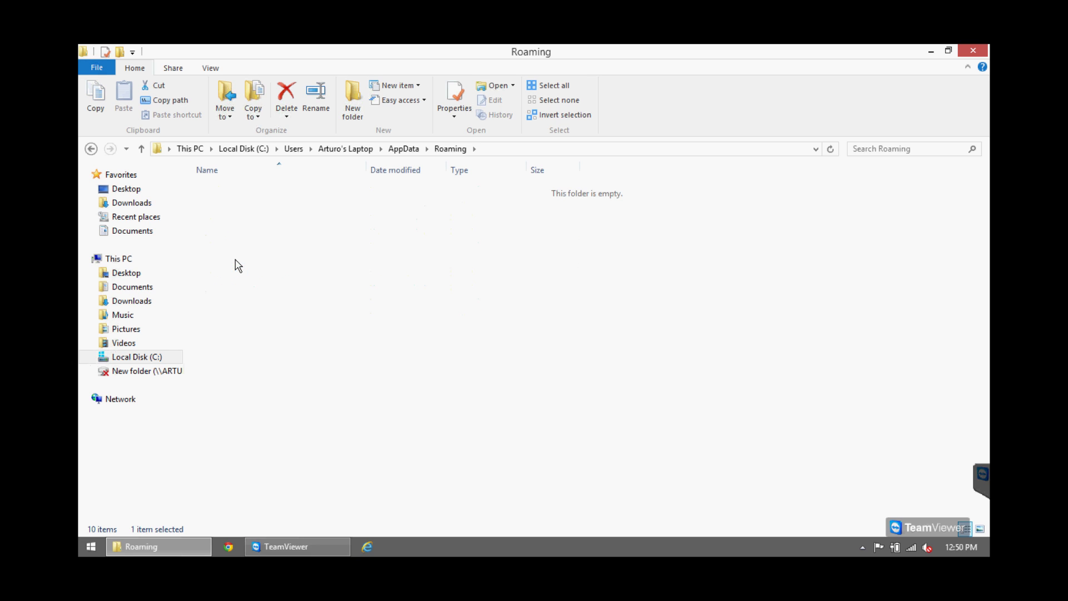
key(w)
double_click(247, 232)
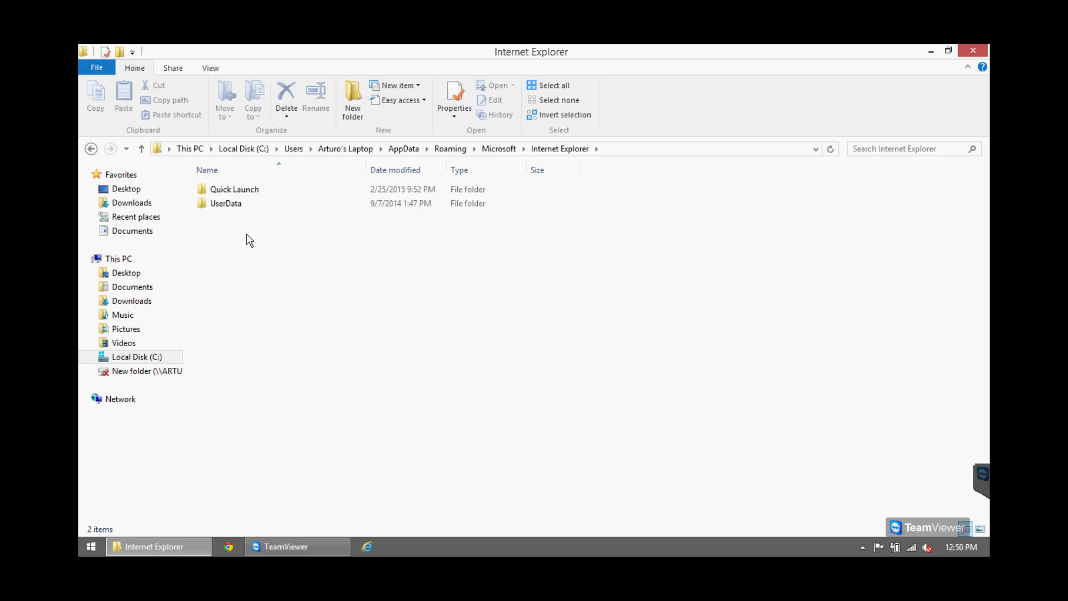
double_click(236, 192)
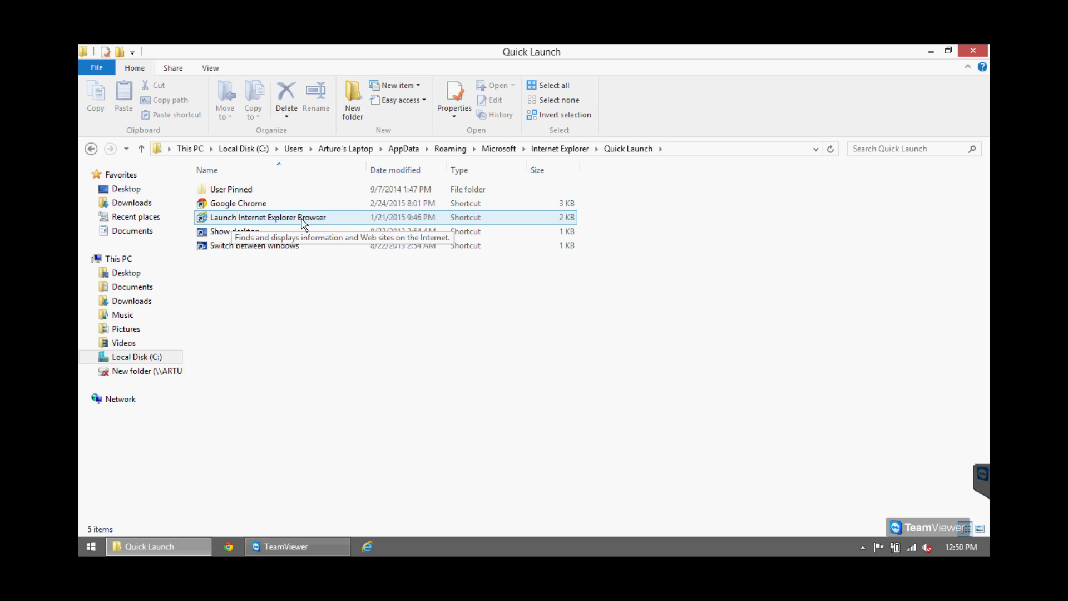
right_click(250, 219)
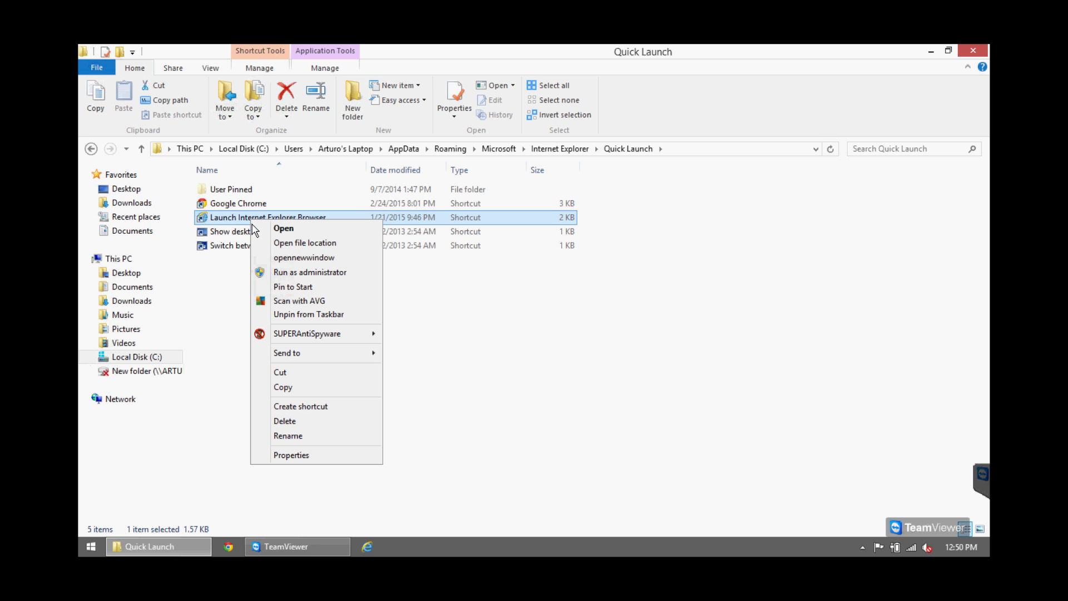
Step: Delete the www-searching URL after iexplore.exe in the Launch Internet Explorer Browser Target and apply
click(303, 457)
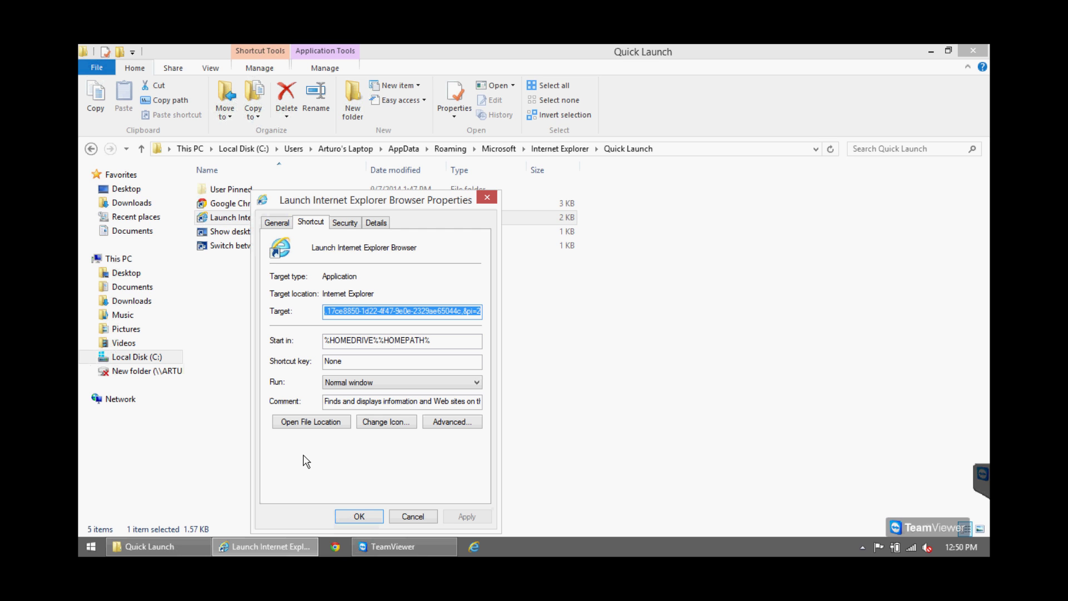
click(370, 311)
drag(363, 311, 260, 312)
click(419, 310)
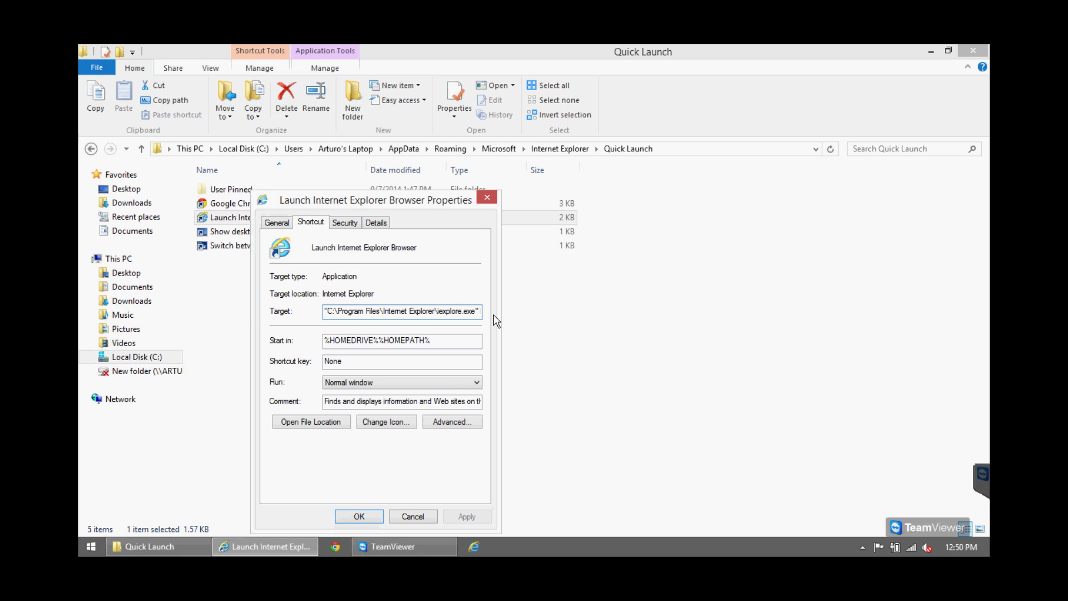
key(Right)
key(Right)
key(Right)
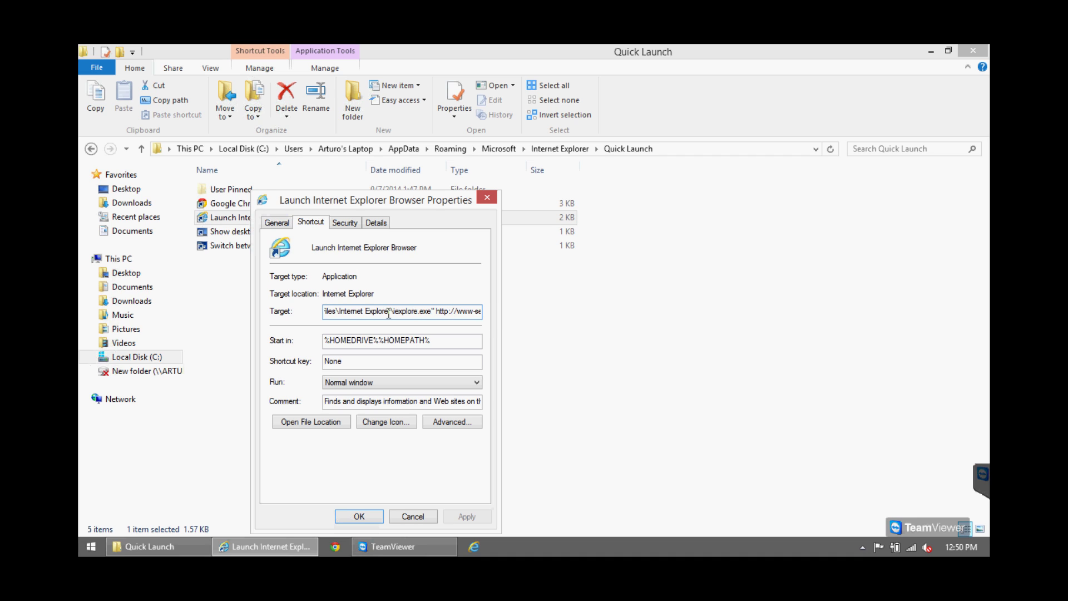
drag(435, 312, 565, 312)
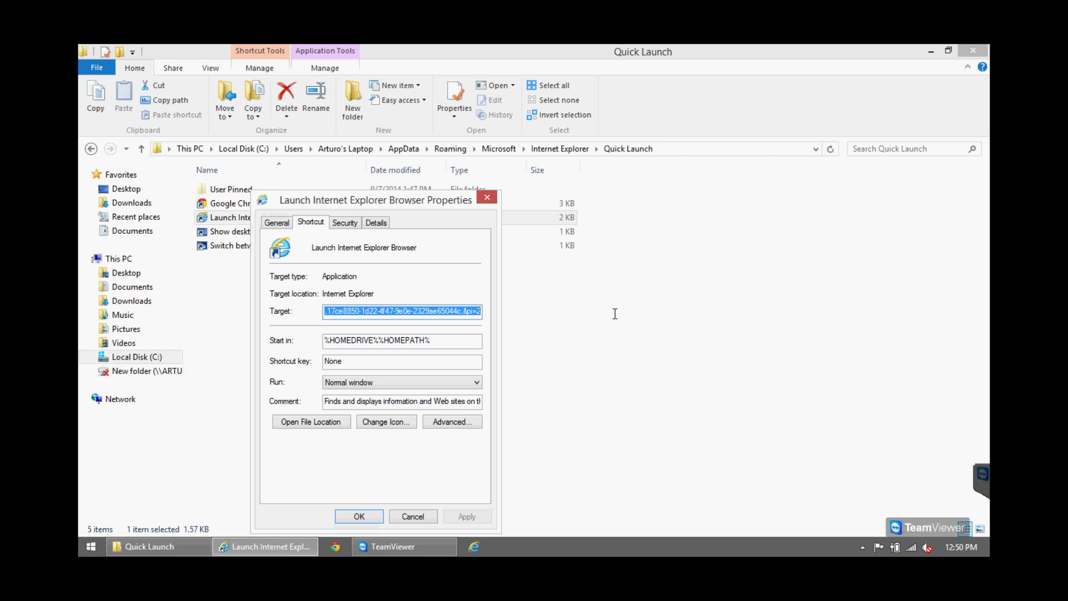
key(Delete)
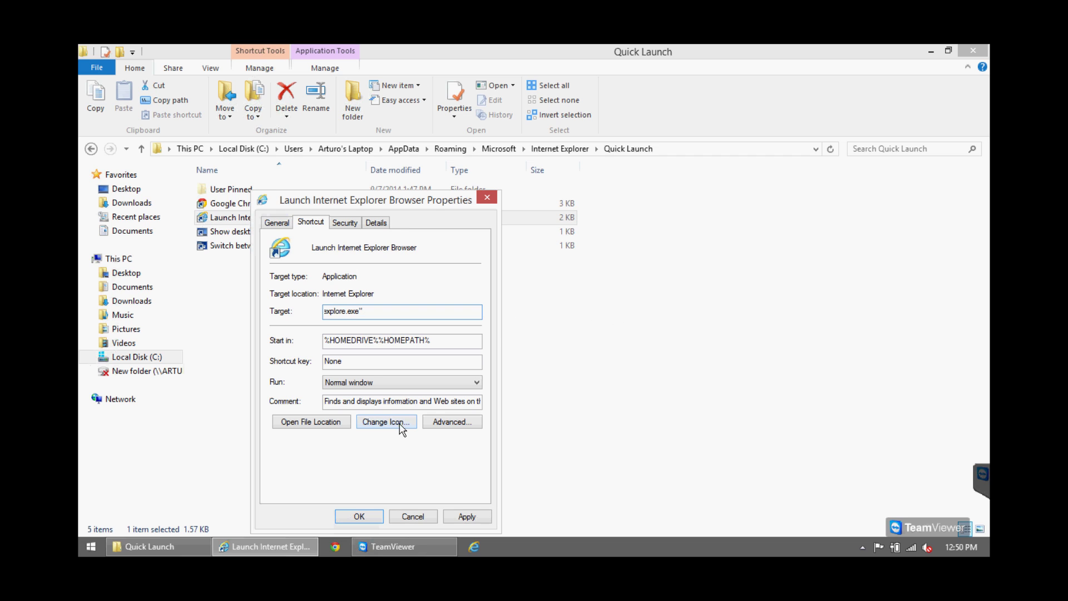
click(462, 516)
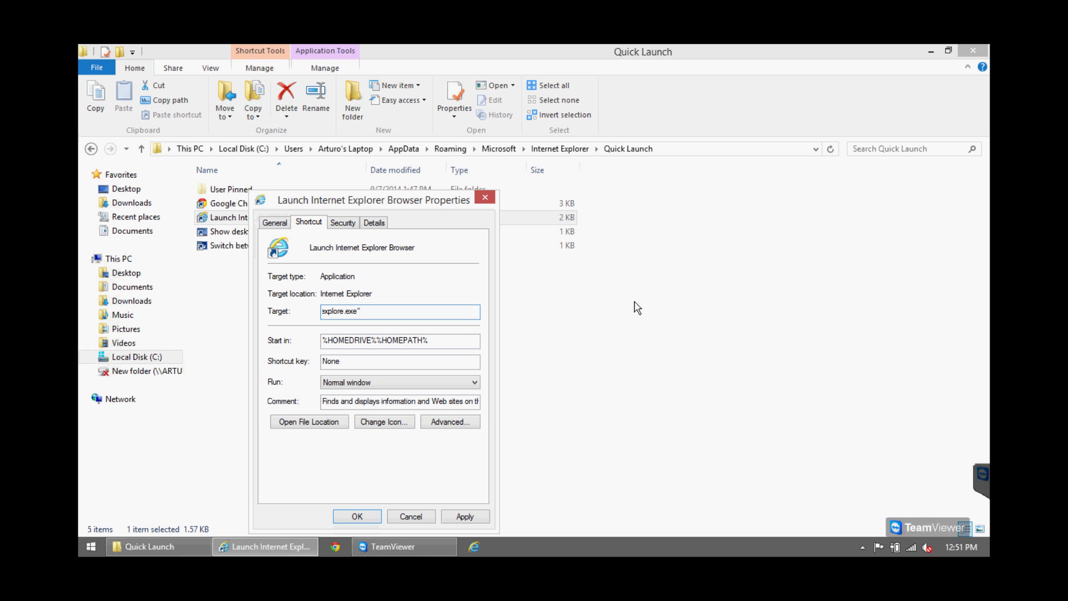
click(465, 516)
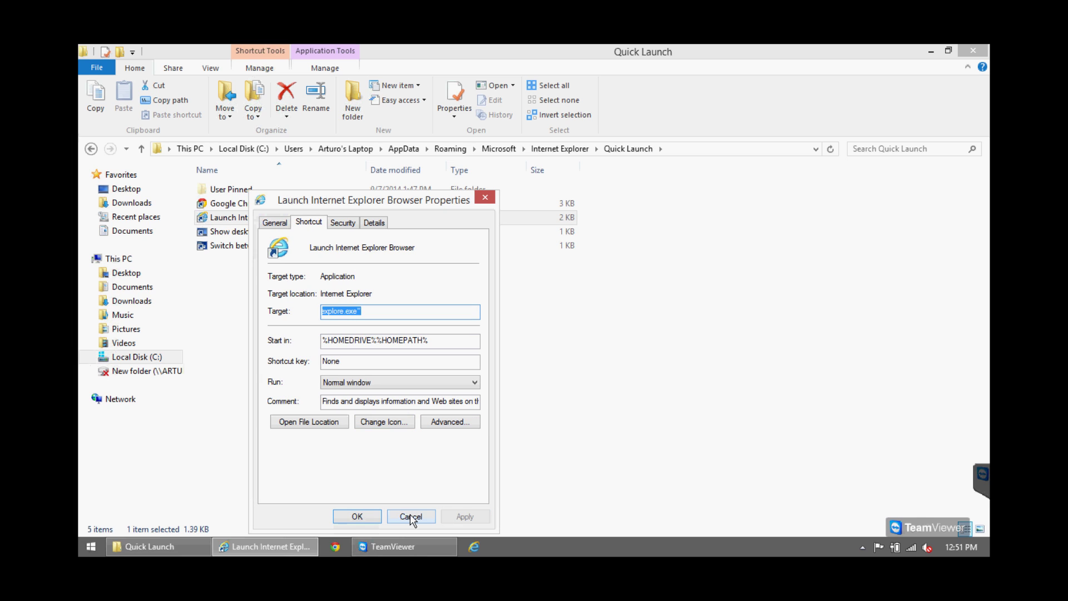
click(359, 516)
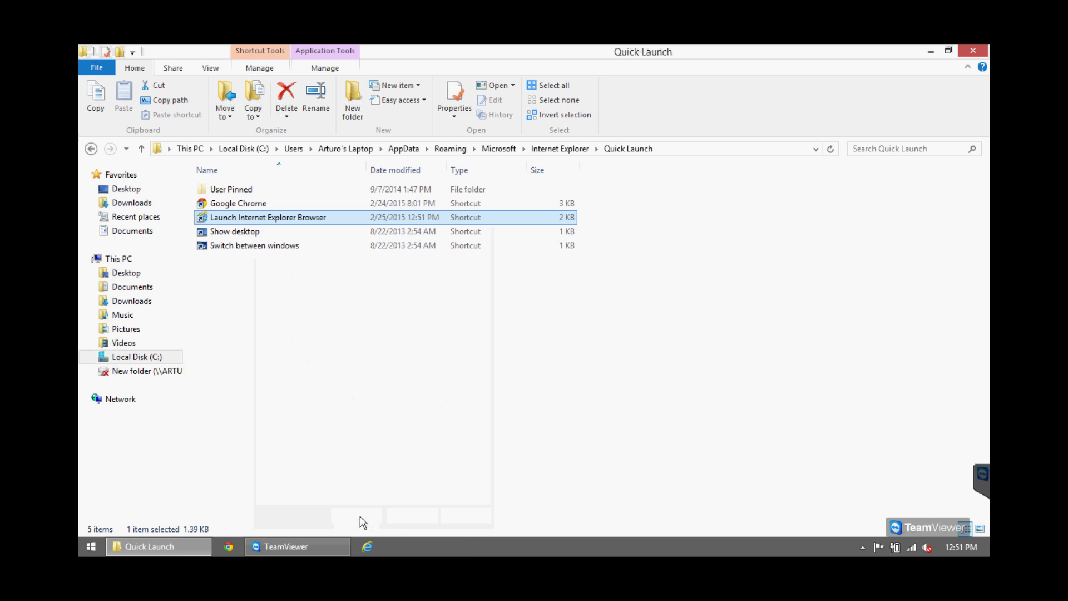
Step: Open the Properties of the Internet Explorer shortcut in User Pinned\TaskBar
click(316, 380)
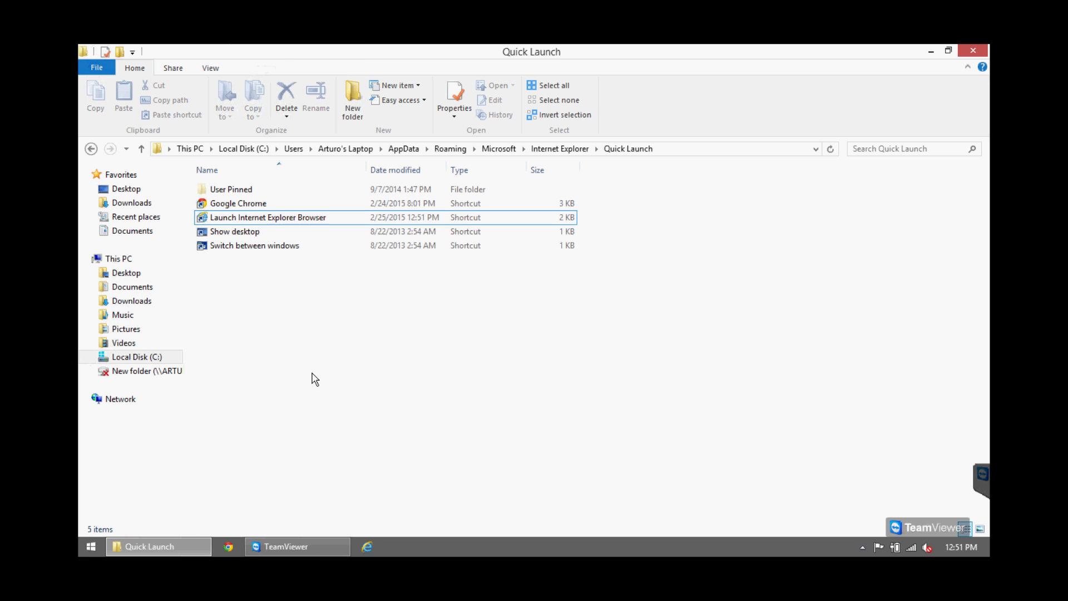
double_click(228, 192)
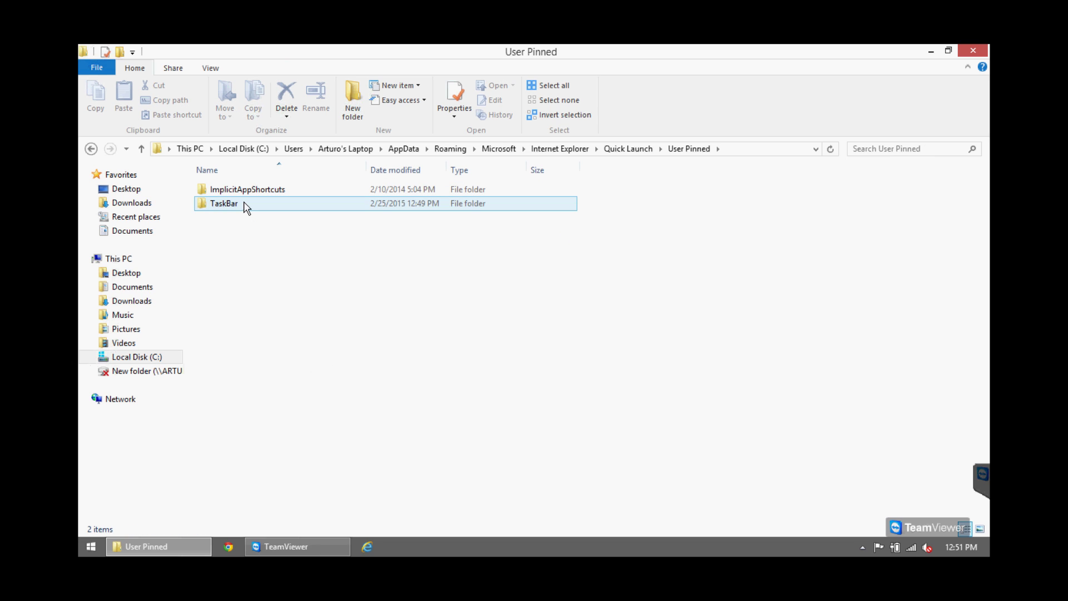
double_click(227, 206)
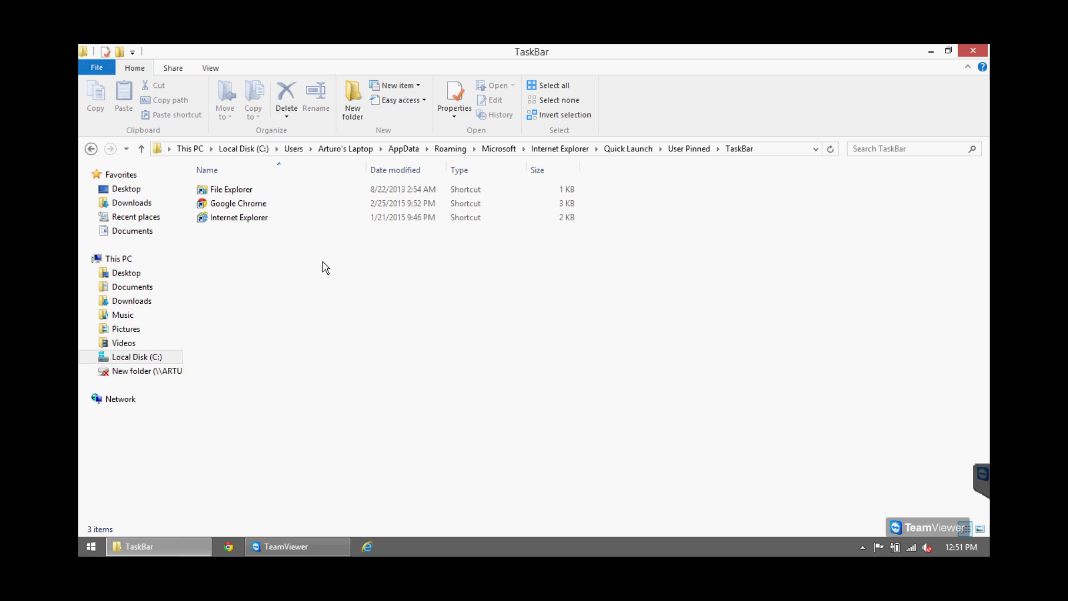
right_click(226, 220)
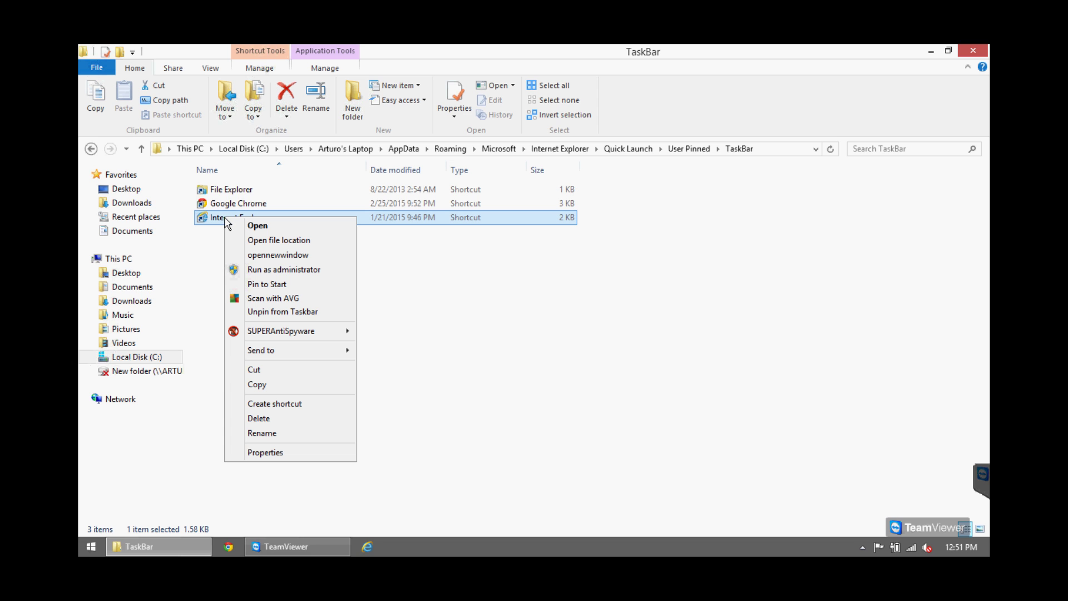
click(281, 452)
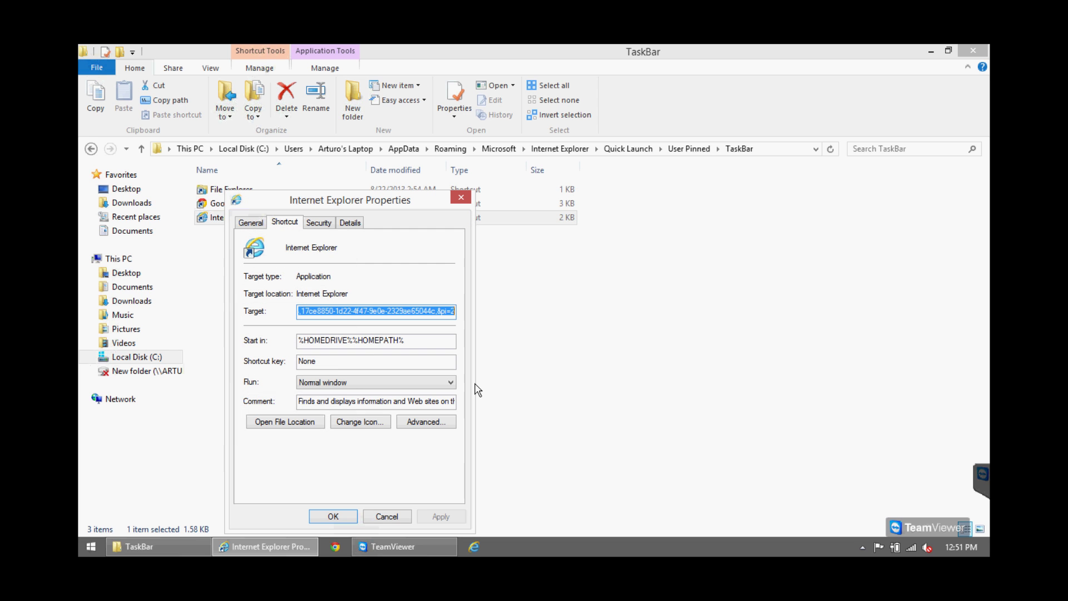
Step: Remove the www-searching.com URL after iexplore.exe from its Target, then apply and save
click(380, 310)
drag(330, 310, 265, 316)
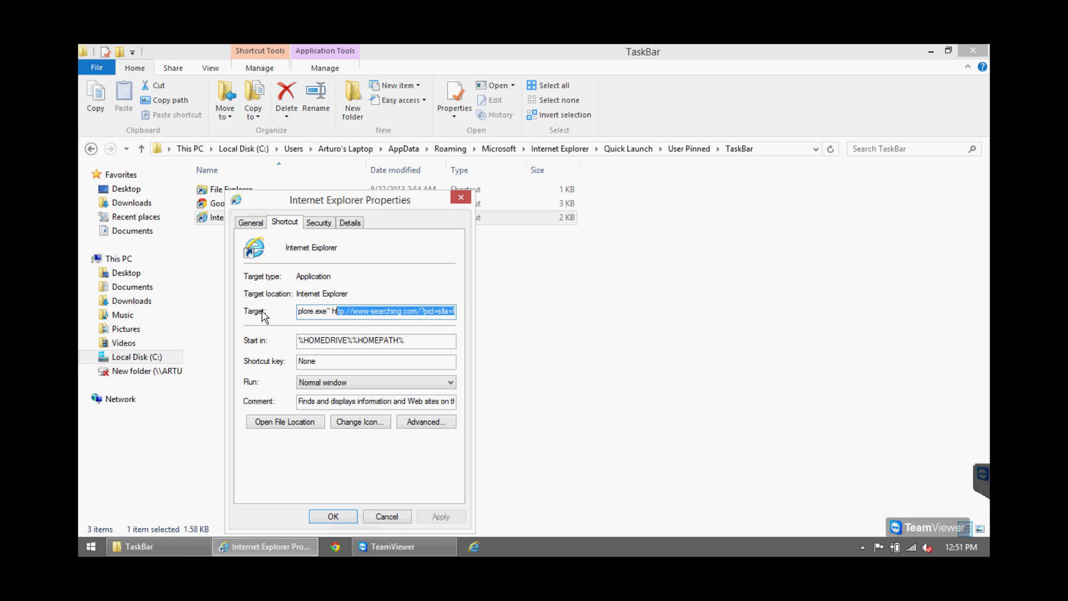
click(338, 310)
drag(339, 311, 599, 306)
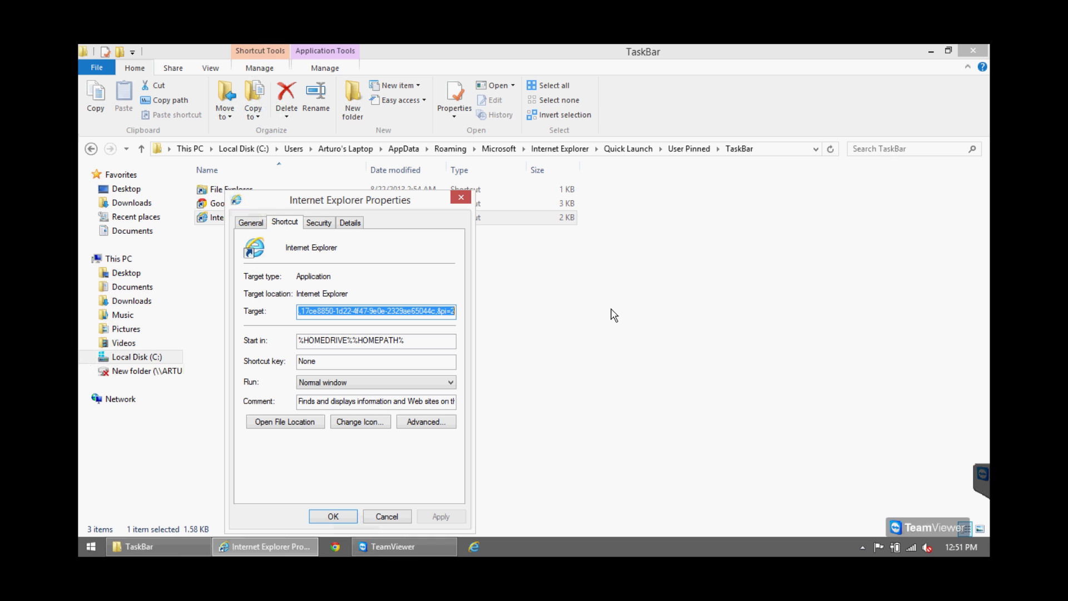
key(BackSpace)
click(441, 517)
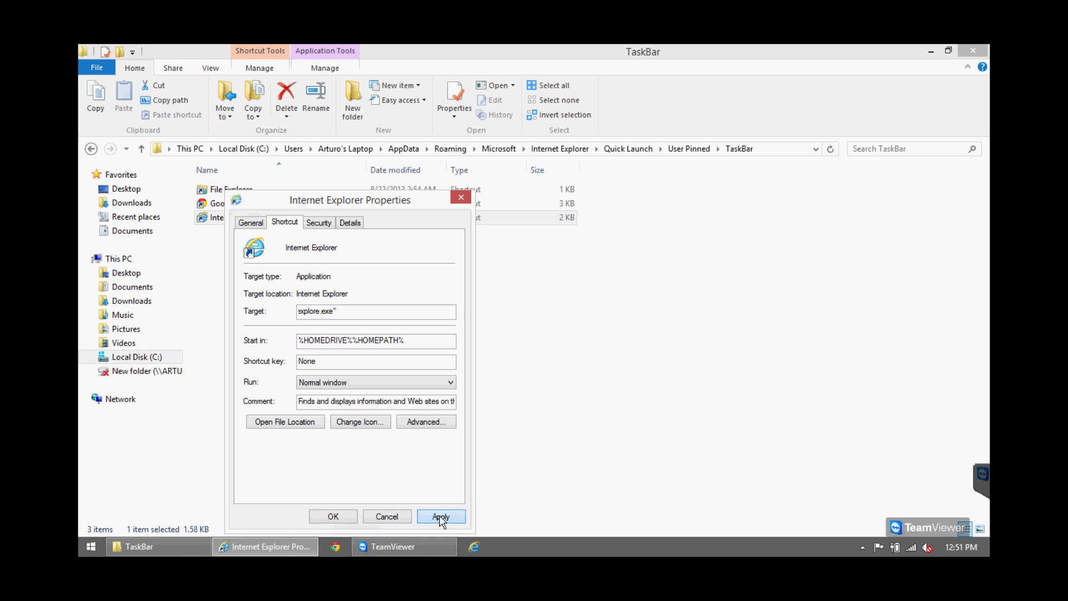
click(333, 516)
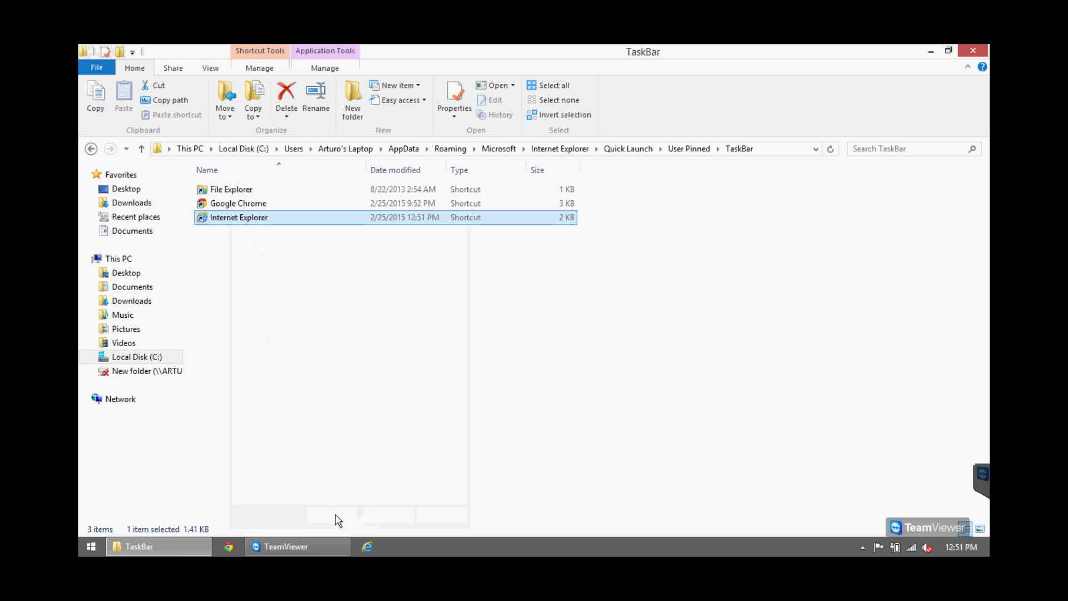
Step: Launch IE from the taskbar to confirm it now loads msn.com, then close it
click(486, 393)
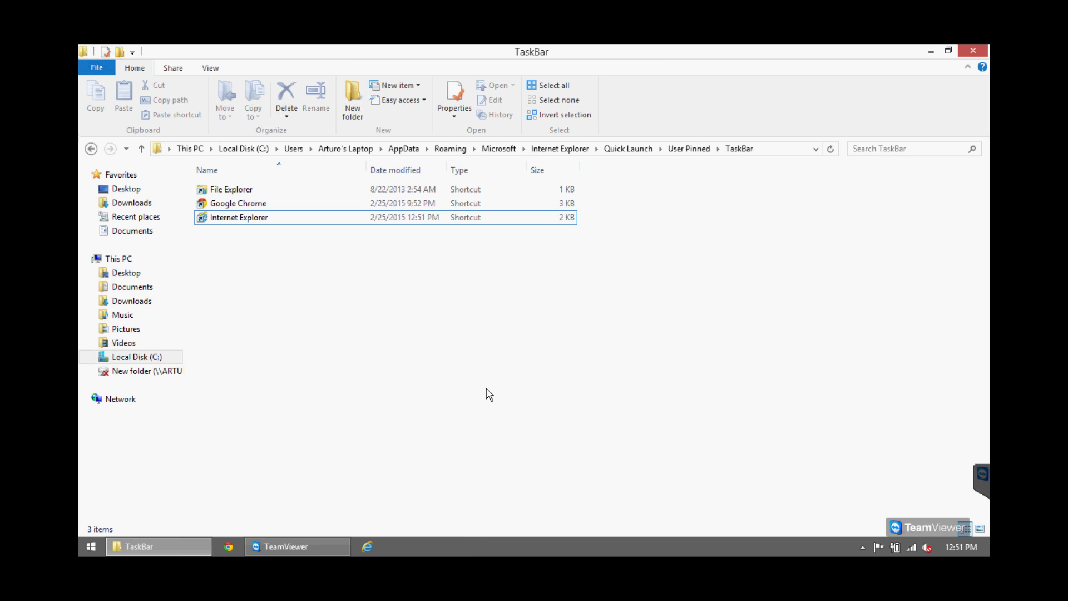
click(931, 51)
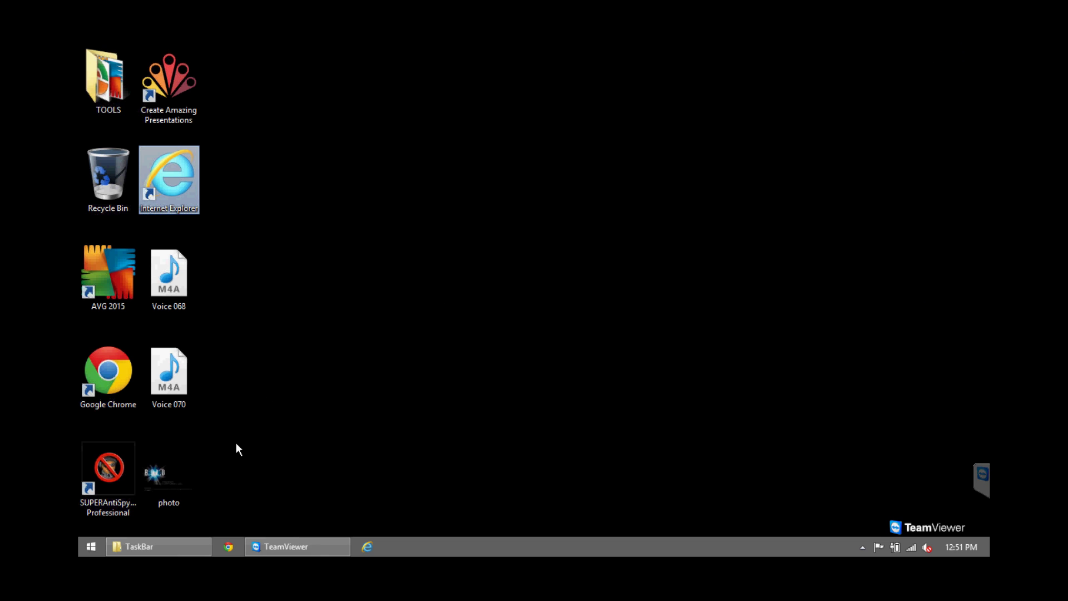
click(367, 547)
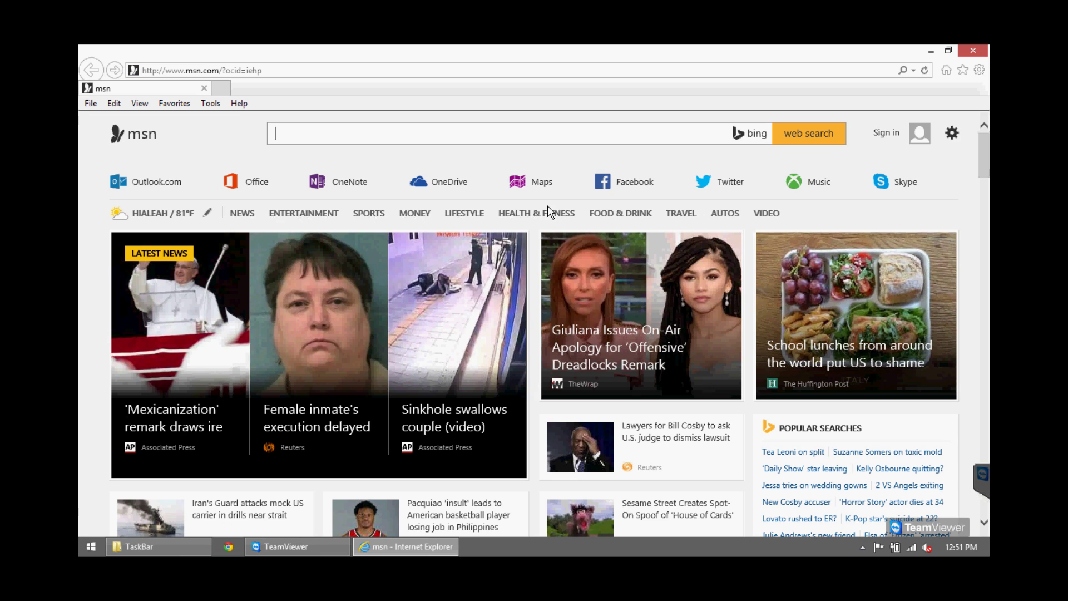
click(973, 51)
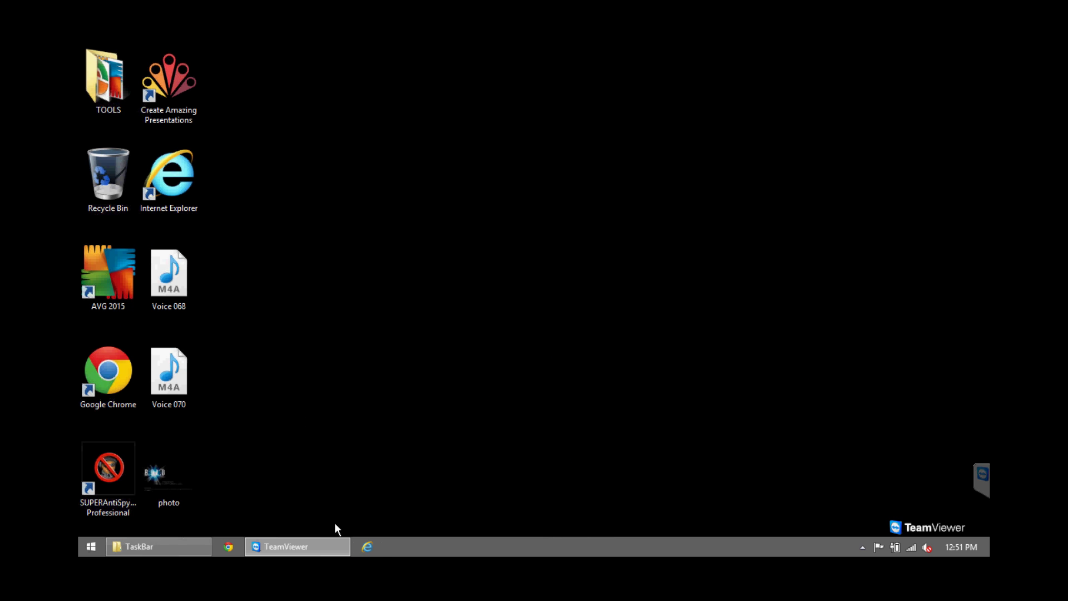
Step: Unpin Internet Explorer from the taskbar using its jump list
right_click(370, 545)
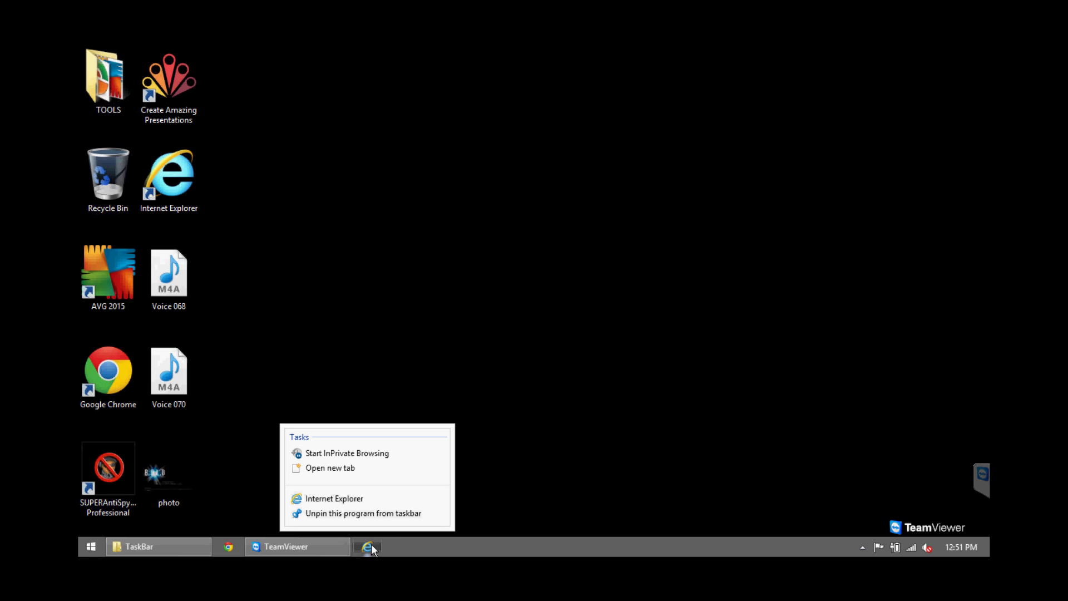
click(372, 512)
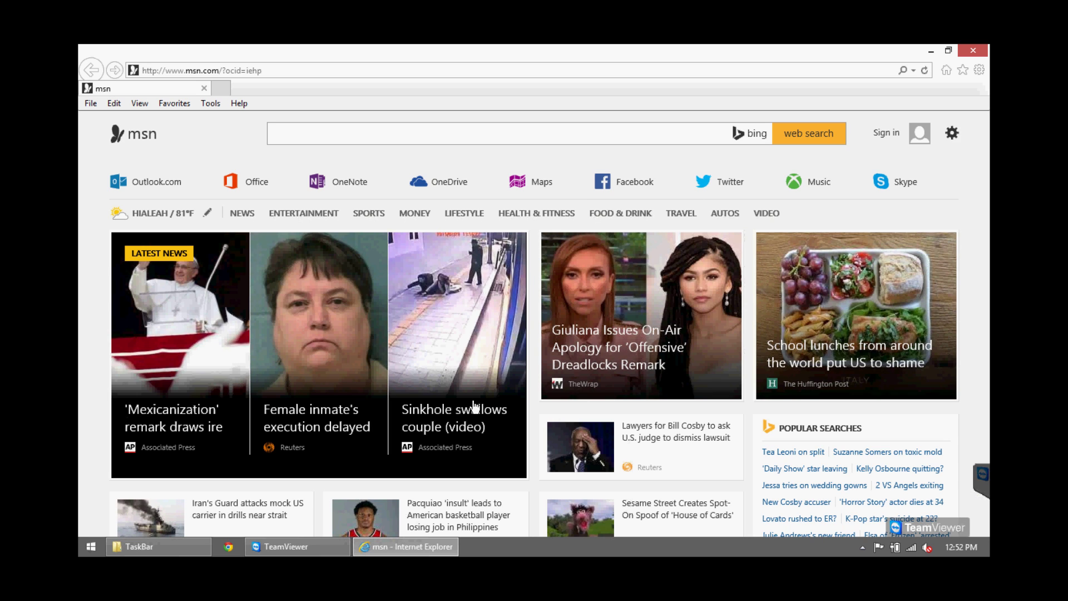
right_click(383, 545)
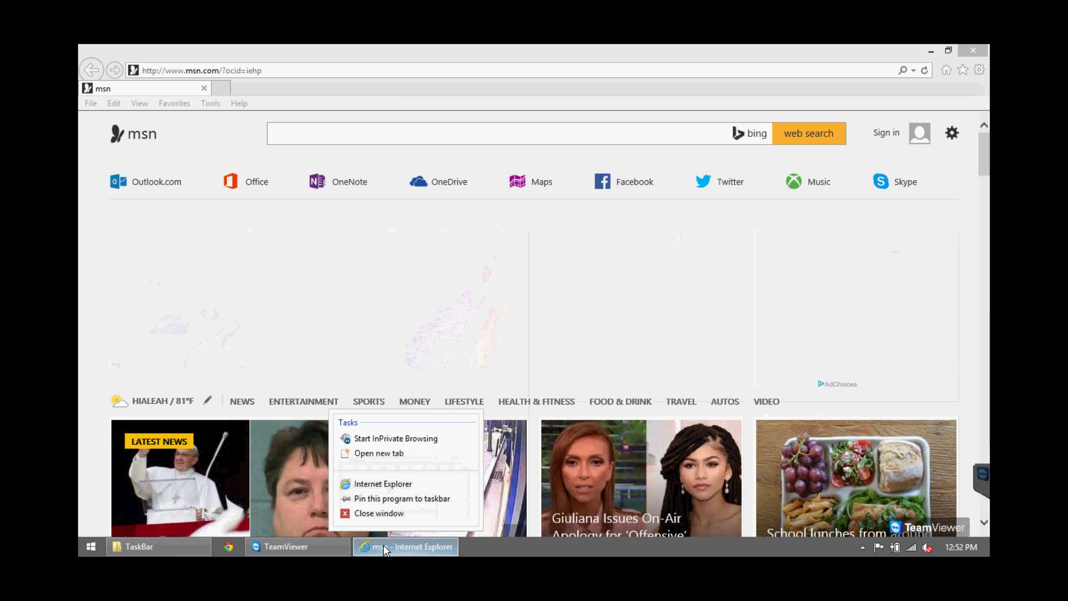
click(380, 499)
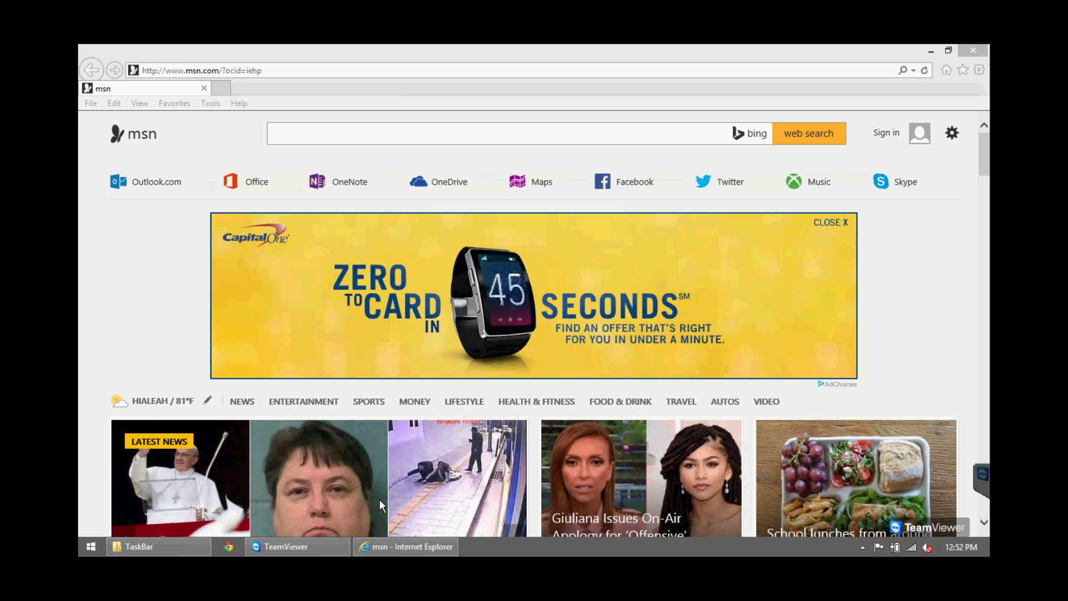